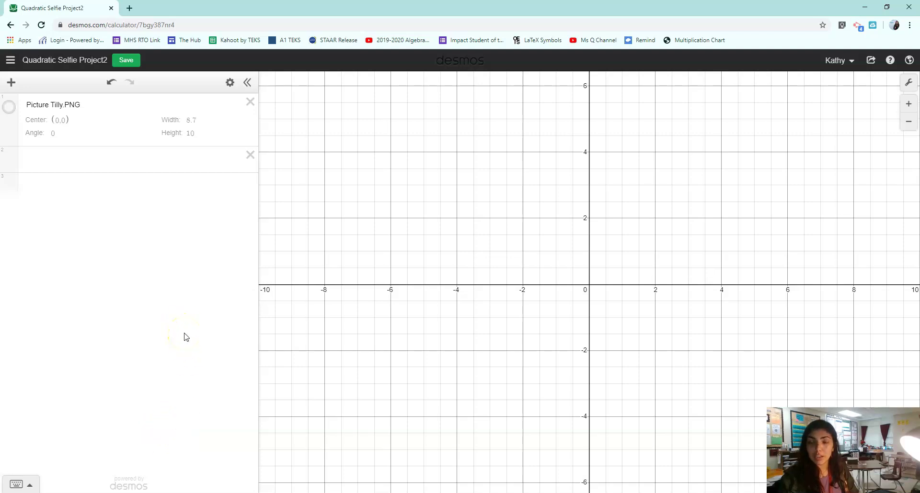
# Step: Show the Tilly PNG dog photo on the graph, centred at the origin at 6.7 by 10
pyautogui.click(180, 324)
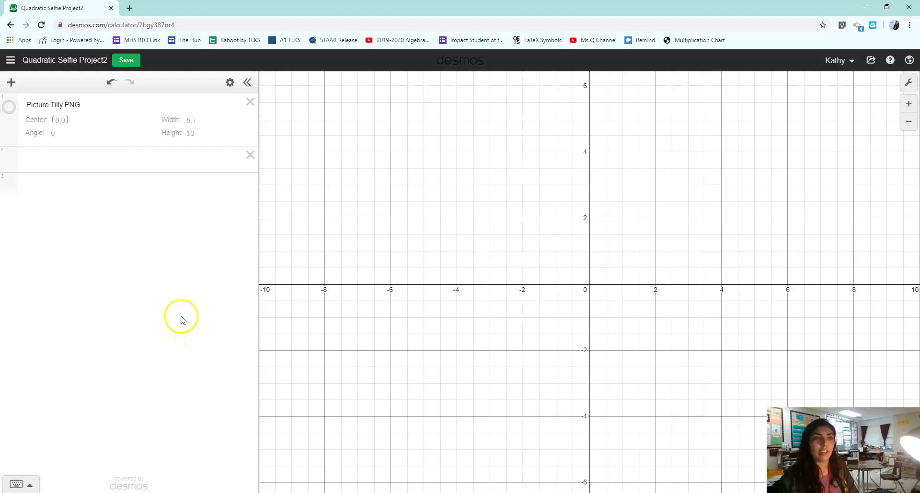
pyautogui.click(116, 326)
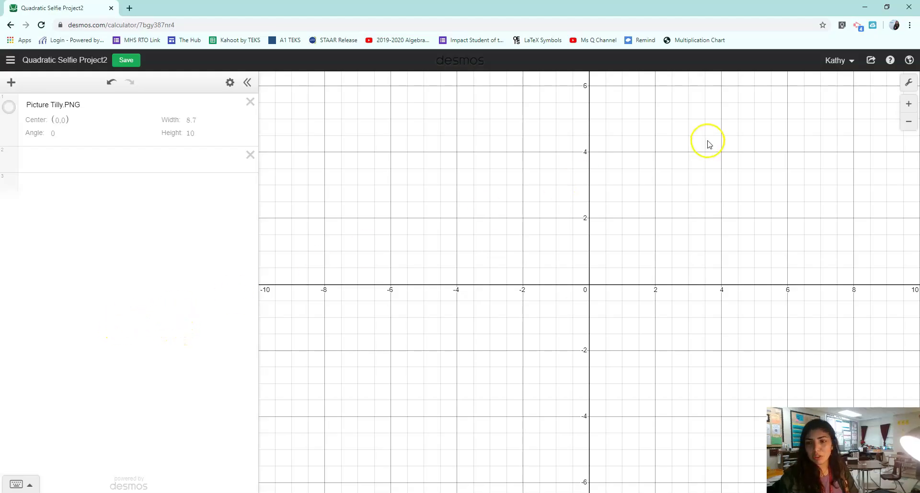
pyautogui.click(840, 69)
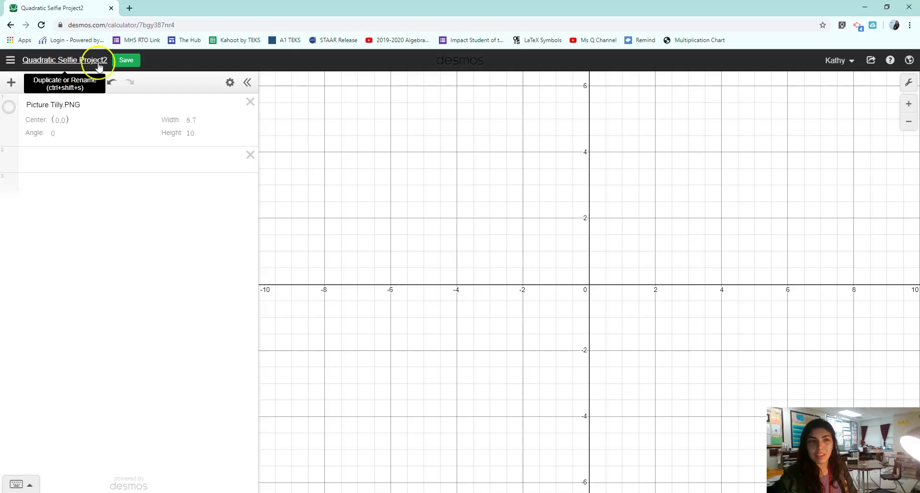
pyautogui.click(10, 107)
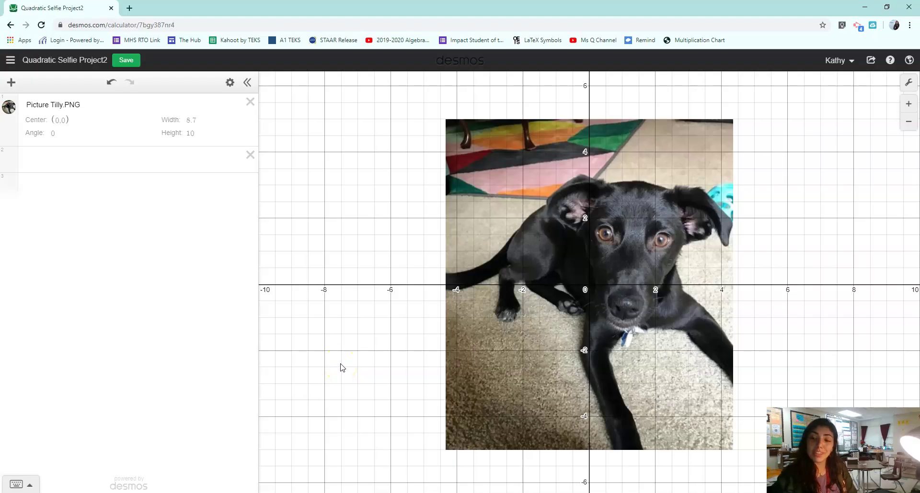
pyautogui.click(360, 370)
pyautogui.click(769, 310)
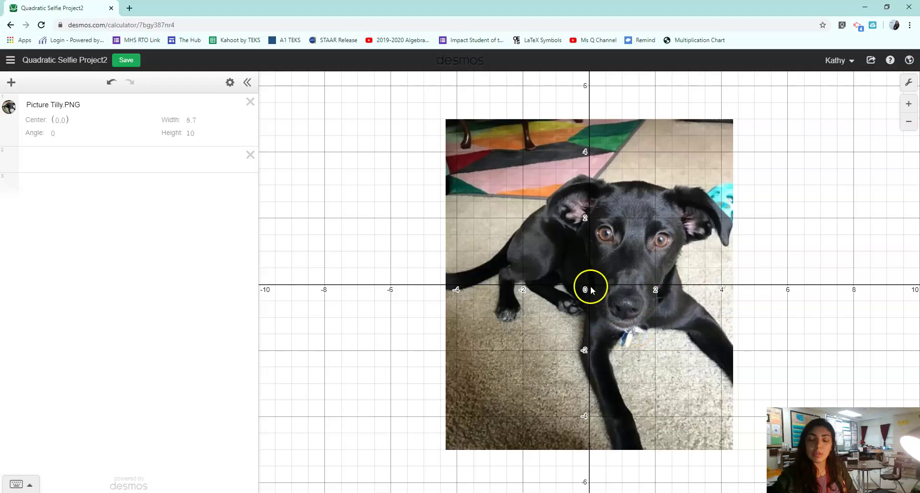
pyautogui.click(128, 162)
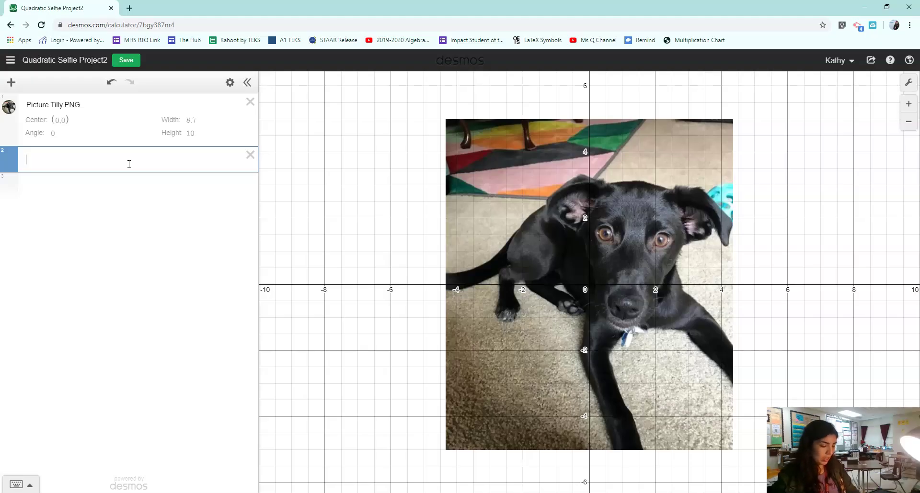
# Step: Enter a(x) = (x)^2 in line 2, trying vertex form before dropping h and k
pyautogui.write('a(x) =')
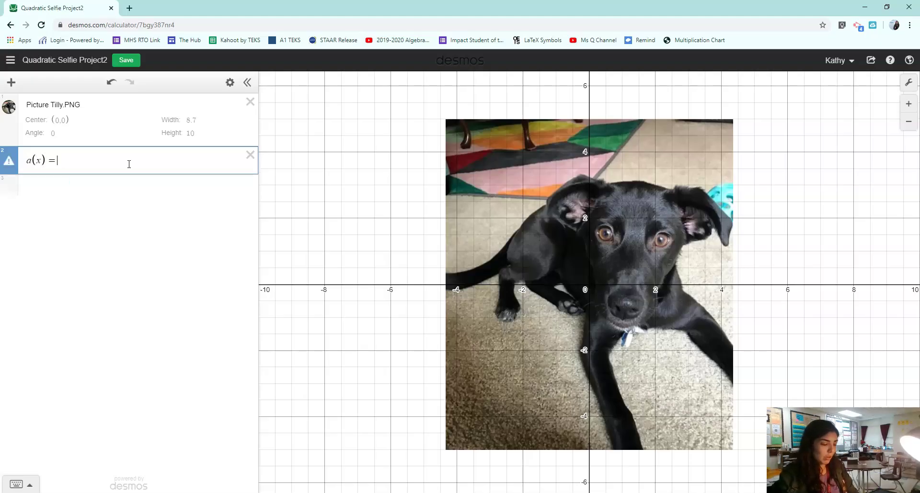
pyautogui.write(' (x)^2')
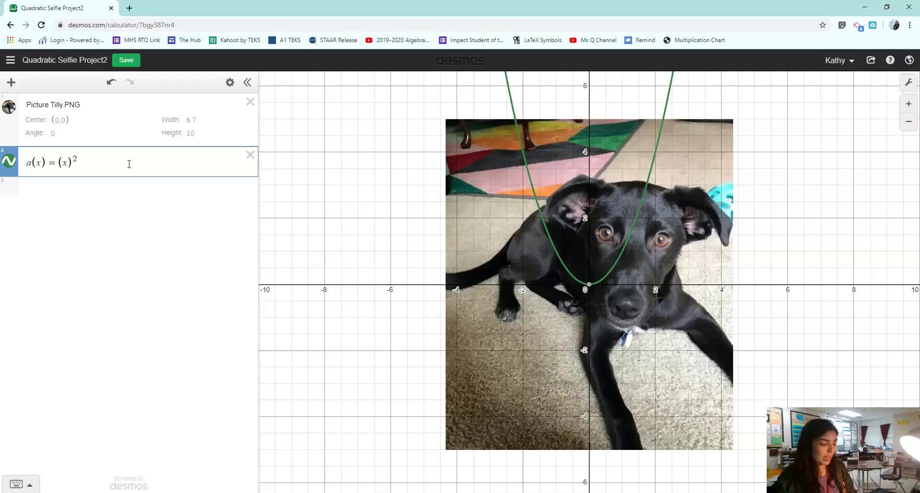
pyautogui.write('a')
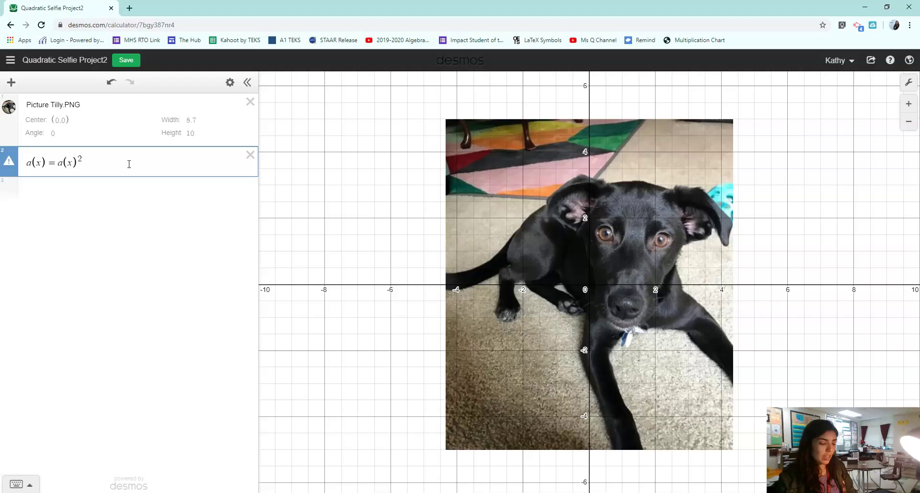
pyautogui.write('-h+k')
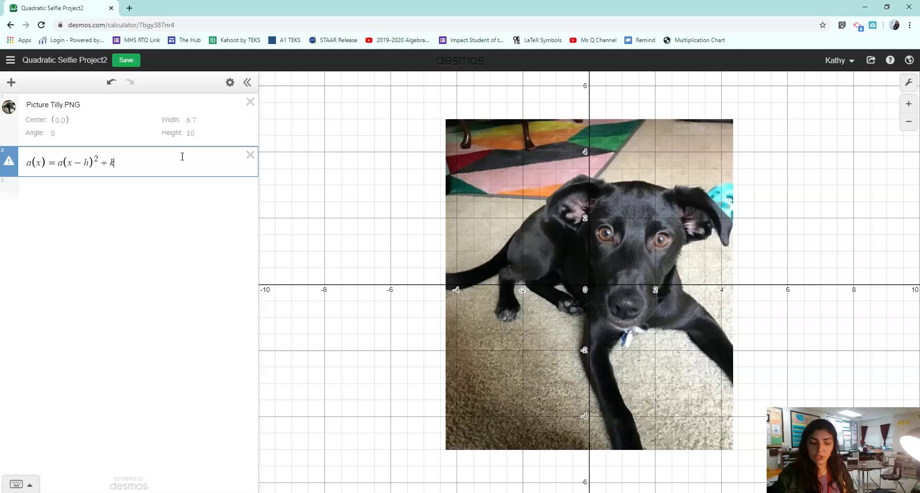
pyautogui.press('BackSpace')
pyautogui.press('BackSpace')
pyautogui.press('BackSpace')
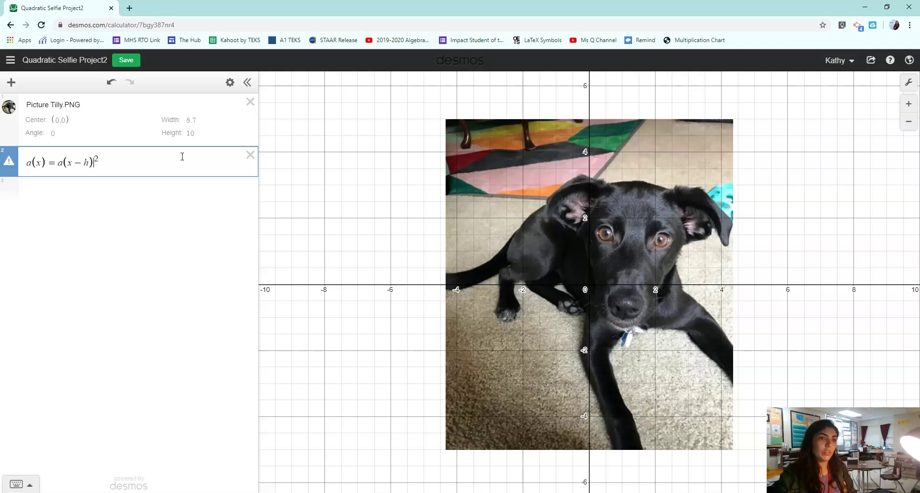
pyautogui.press('BackSpace')
pyautogui.press('BackSpace')
pyautogui.press('BackSpace')
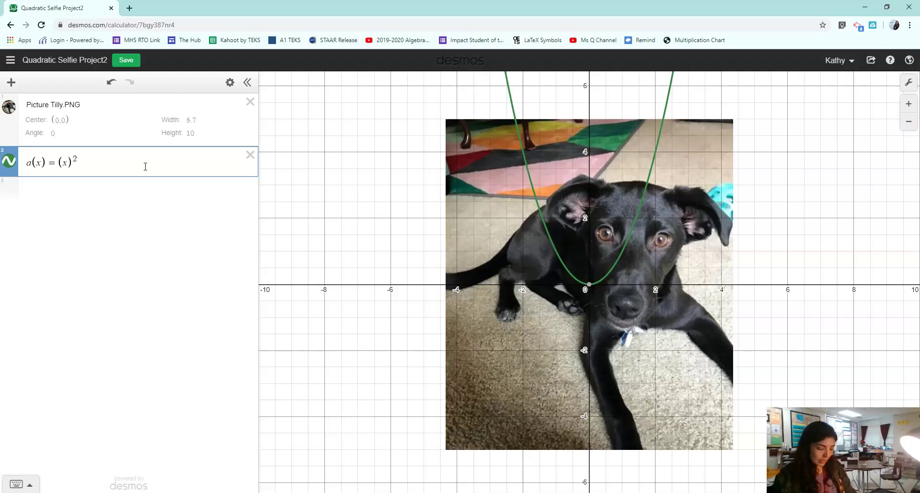
# Step: Lower a(x) by 1.3 to a(x) = (x)^2 − 1.3, after testing −2 and −1
pyautogui.write('-1.3')
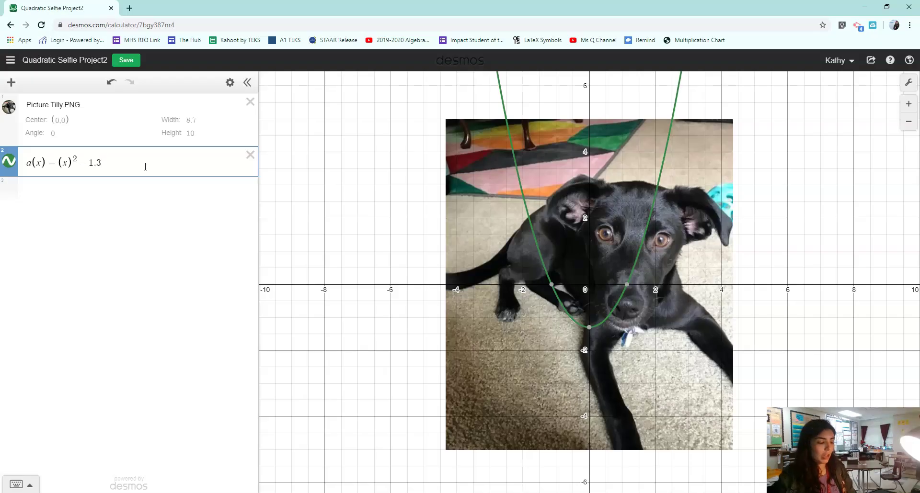
pyautogui.press('BackSpace')
pyautogui.press('BackSpace')
pyautogui.write('2')
pyautogui.press('BackSpace')
pyautogui.press('BackSpace')
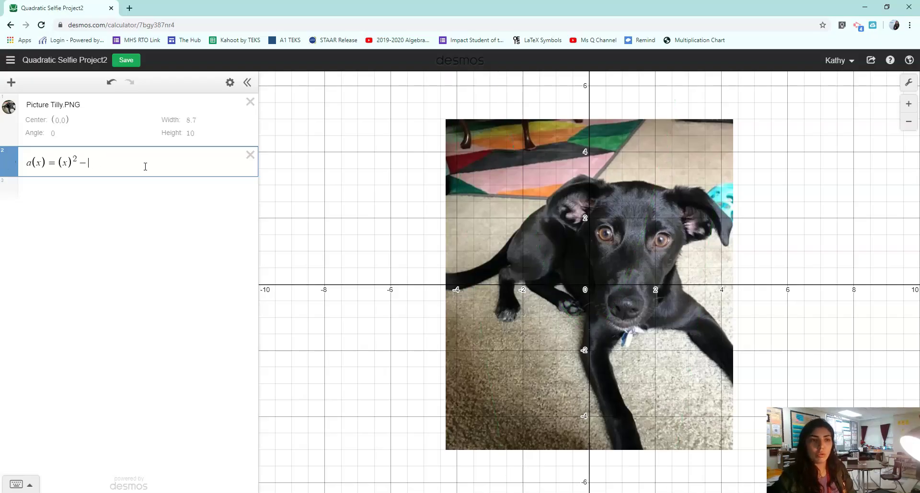
pyautogui.write('2')
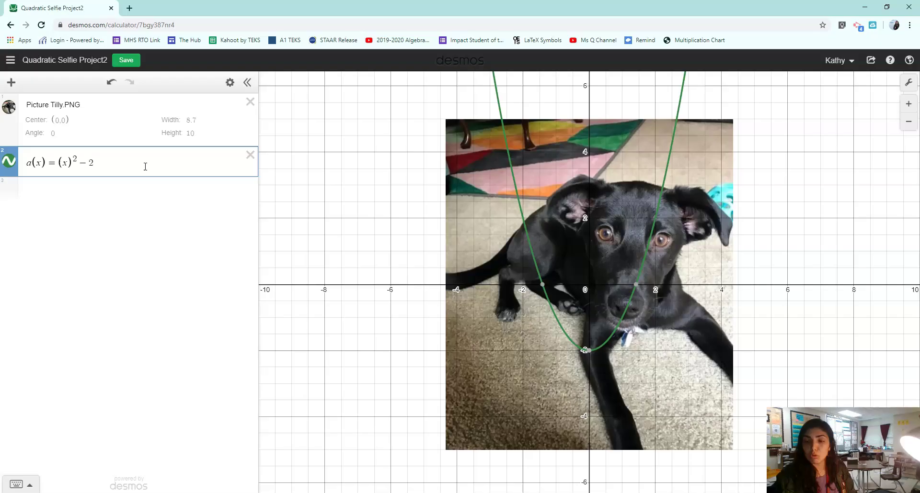
pyautogui.press('BackSpace')
pyautogui.write('1')
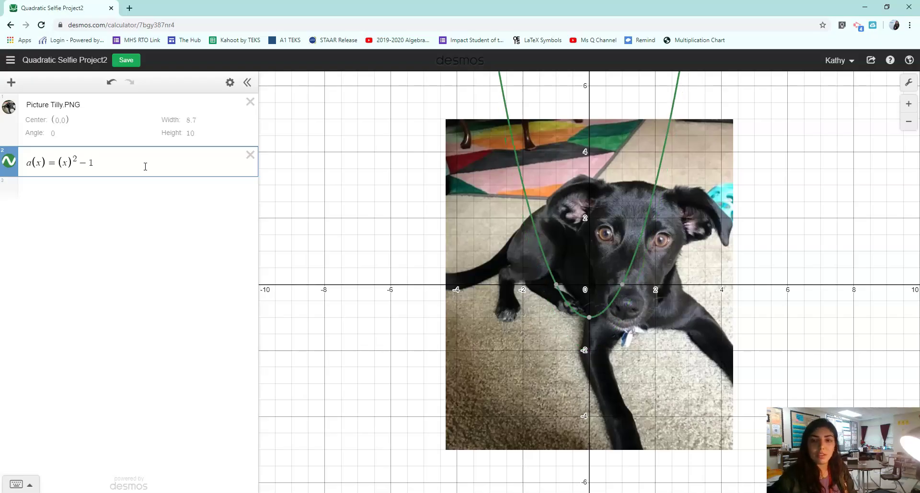
pyautogui.write('.3')
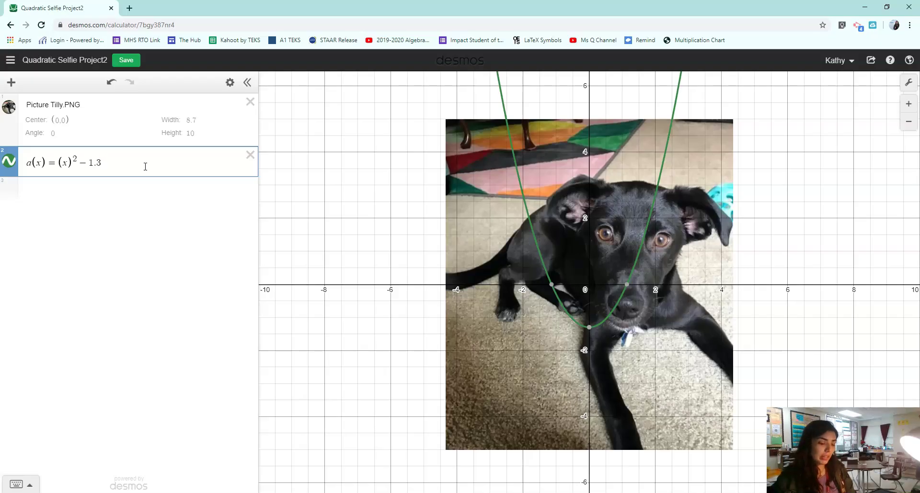
pyautogui.press('Left')
pyautogui.press('Left')
pyautogui.press('Left')
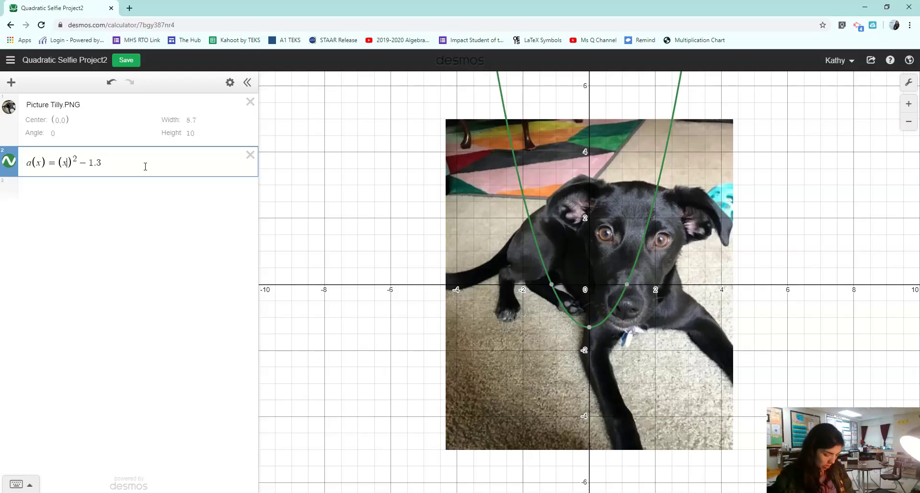
# Step: Shift a(x) to (x − 1.1)^2 − 1.4, placing its vertex under the dog's chin
pyautogui.write('-1.2')
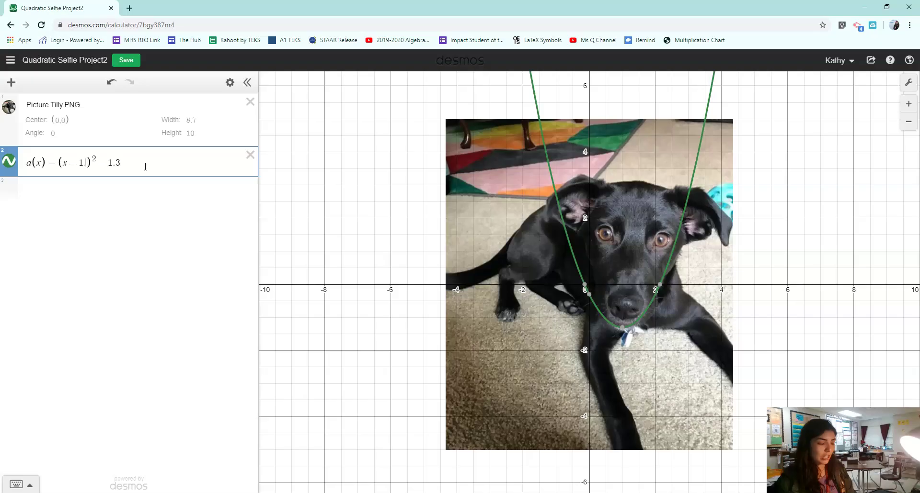
pyautogui.press('BackSpace')
pyautogui.press('BackSpace')
pyautogui.press('BackSpace')
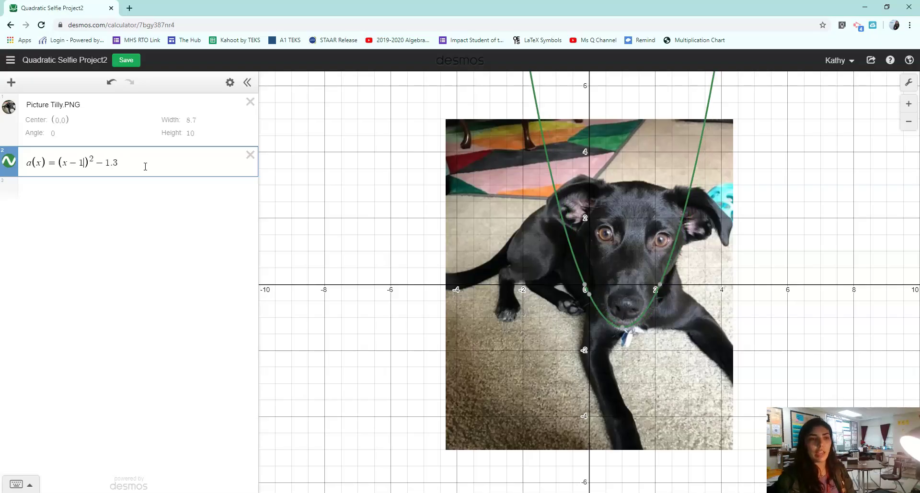
pyautogui.write('2')
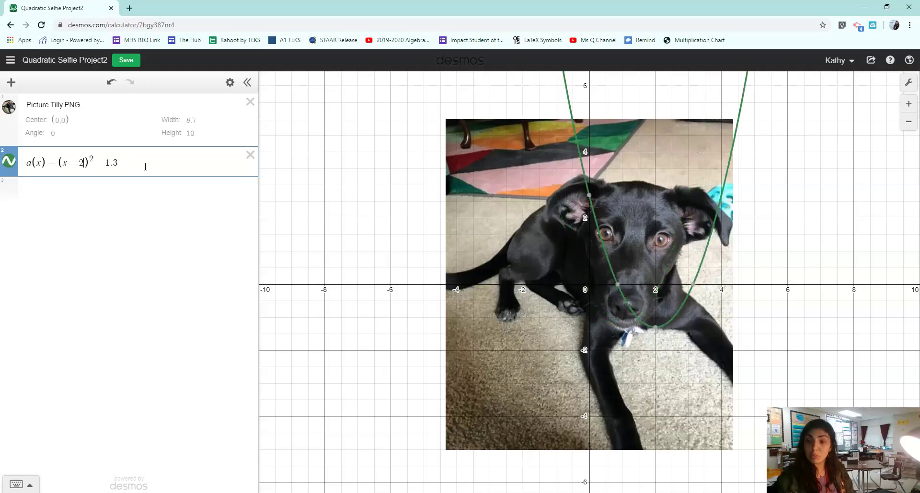
pyautogui.press('BackSpace')
pyautogui.write('1')
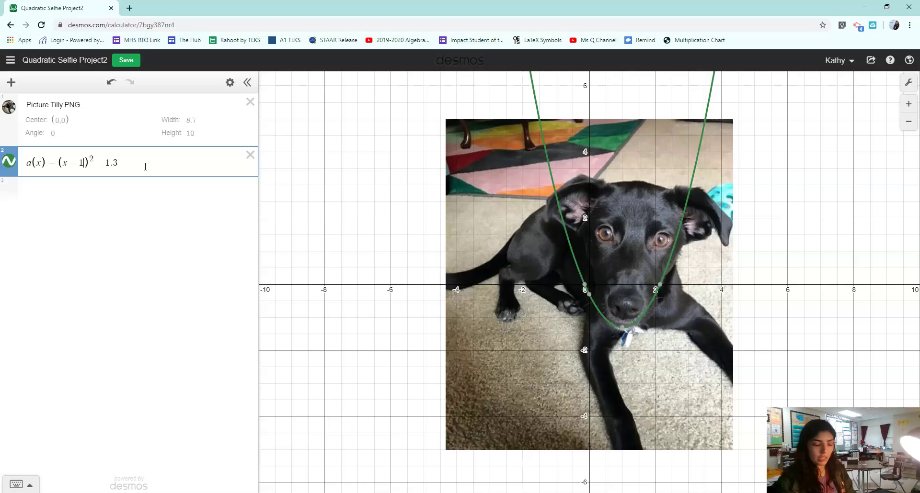
pyautogui.write('.2')
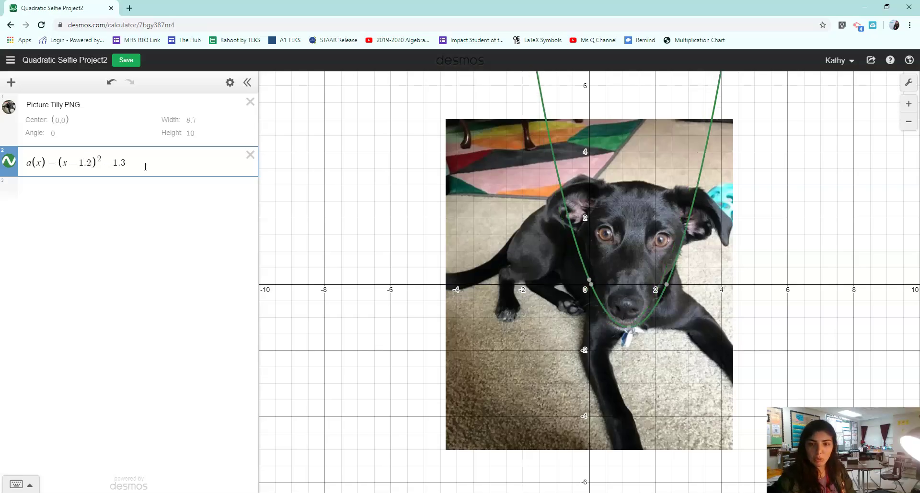
pyautogui.press('BackSpace')
pyautogui.write('1')
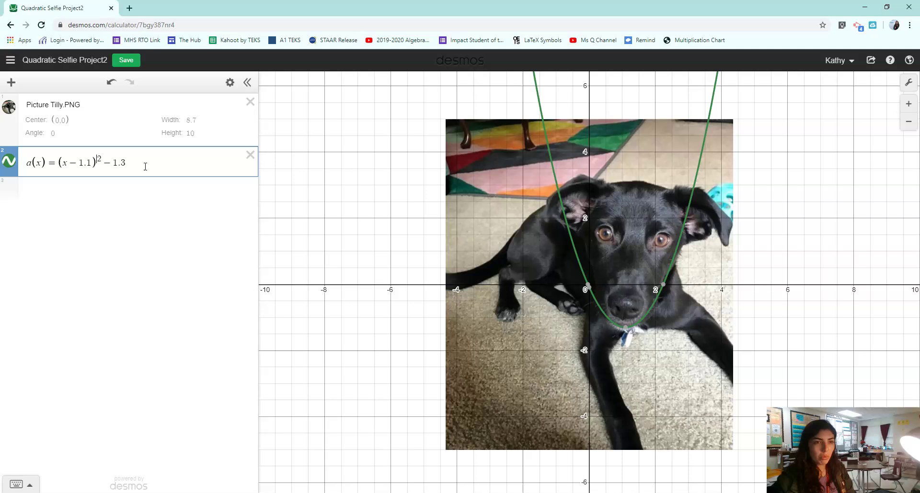
pyautogui.press('BackSpace')
pyautogui.write('4')
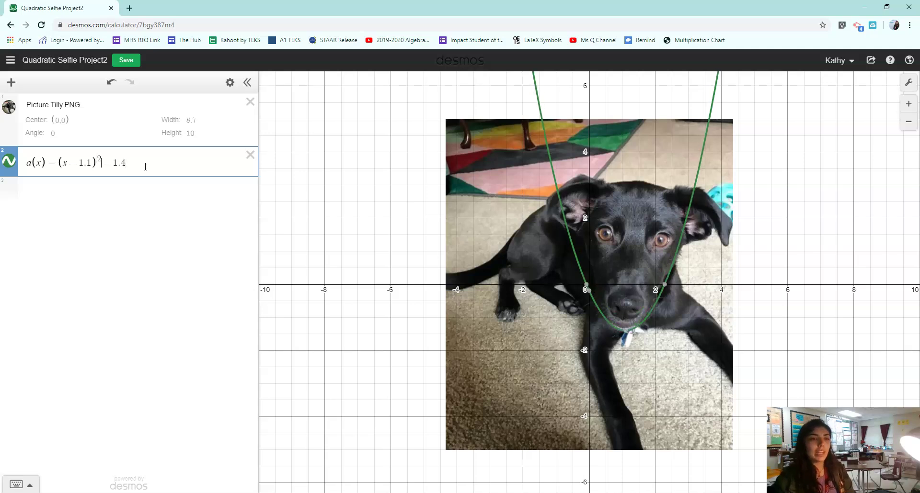
pyautogui.press('Left')
pyautogui.press('Left')
pyautogui.press('Left')
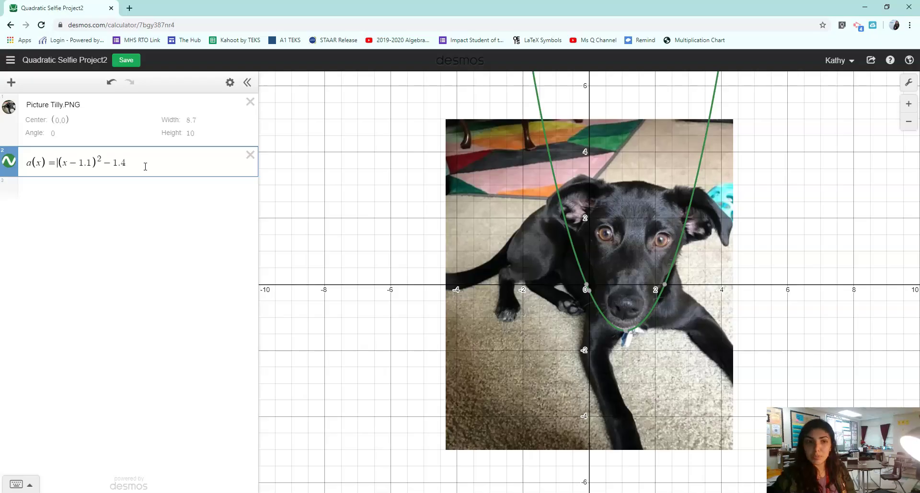
# Step: Add a 3/2 stretch factor, giving a(x) = 3/2(x − 1.1)^2 − 1.4
pyautogui.write('2')
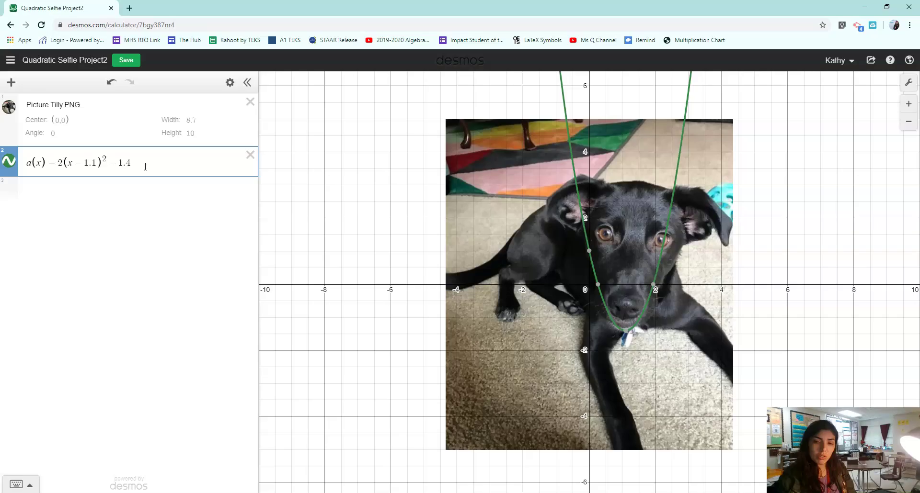
pyautogui.press('BackSpace')
pyautogui.write('3/2')
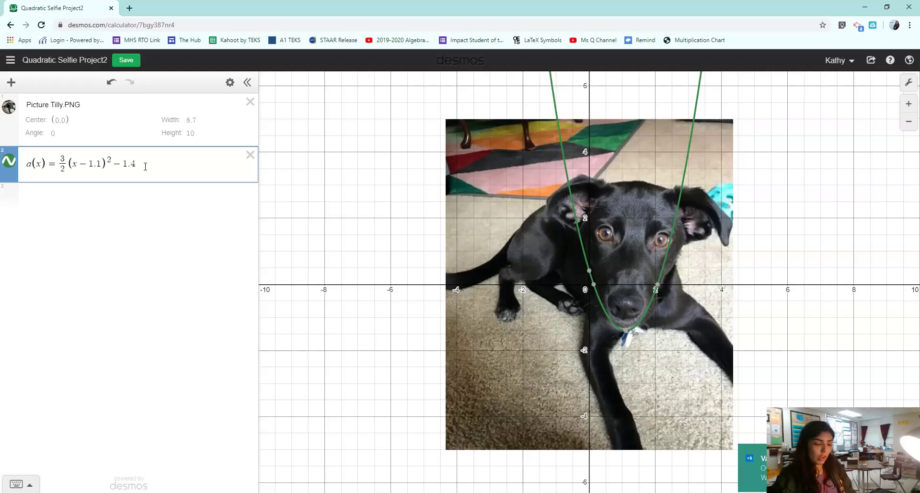
# Step: Restrict a(x) to the domain {0 ≤ x ≤ 2}, filling in both bound placeholders
pyautogui.write('{')
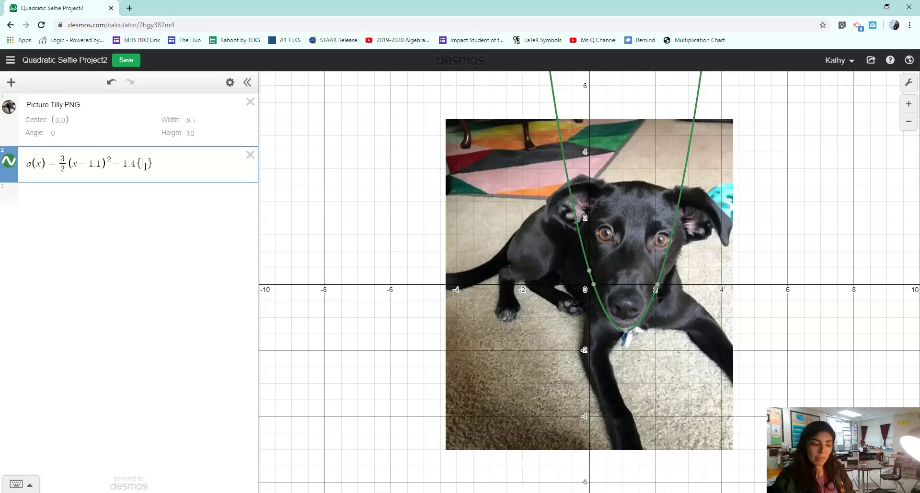
pyautogui.write('0<=x<')
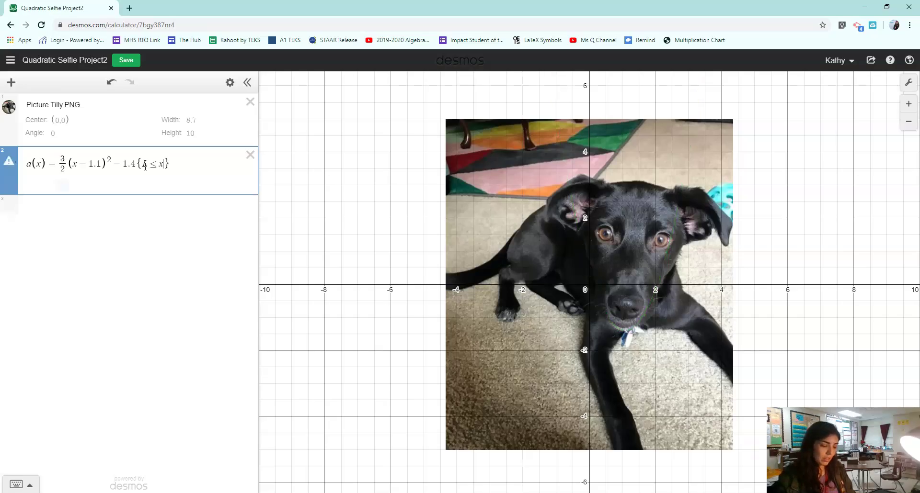
pyautogui.write('=R')
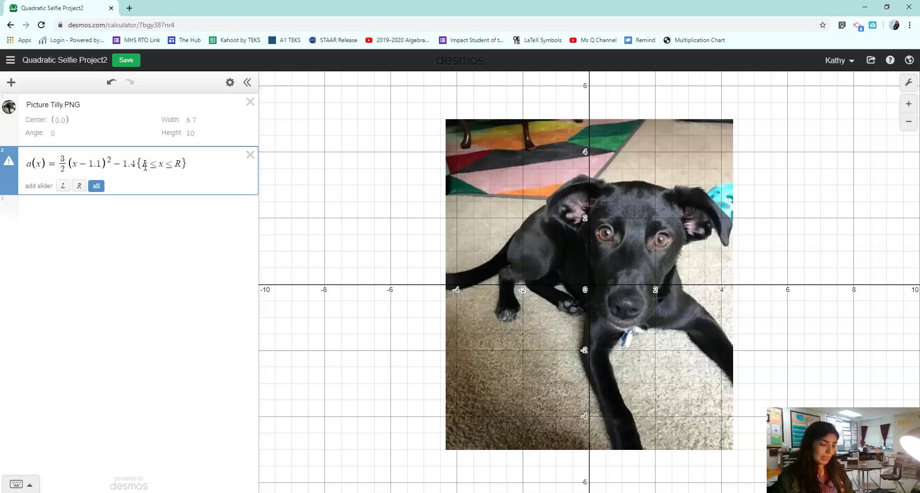
pyautogui.doubleClick(145, 164)
pyautogui.write('0')
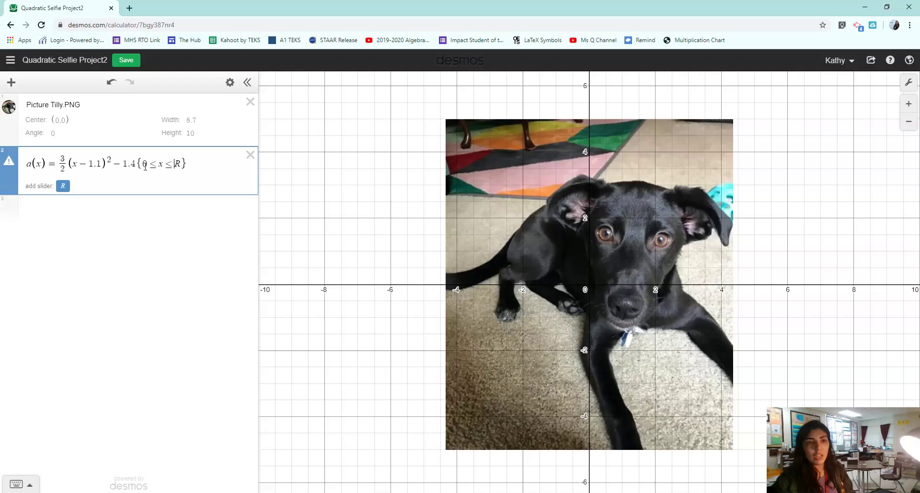
pyautogui.press('Delete')
pyautogui.write('2')
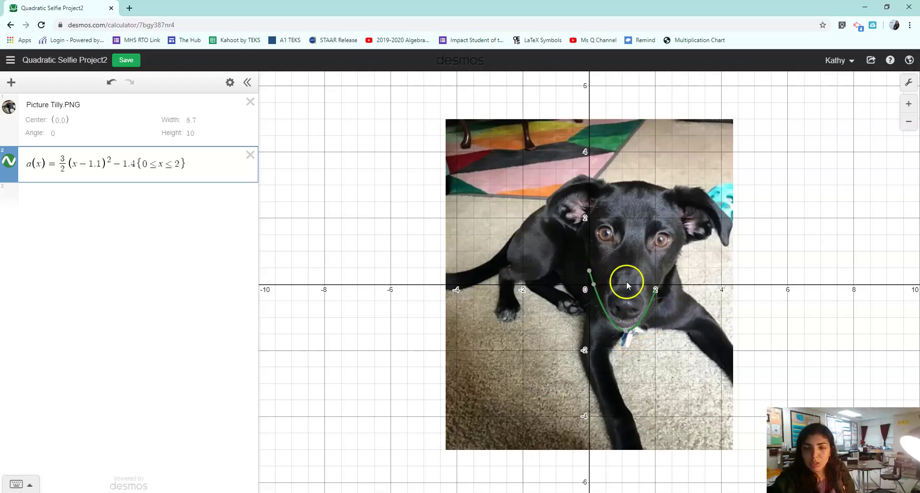
# Step: Change a(x)'s lower domain bound to 0.134, the left x-intercept, checking with the photo hidden
pyautogui.moveTo(590, 272)
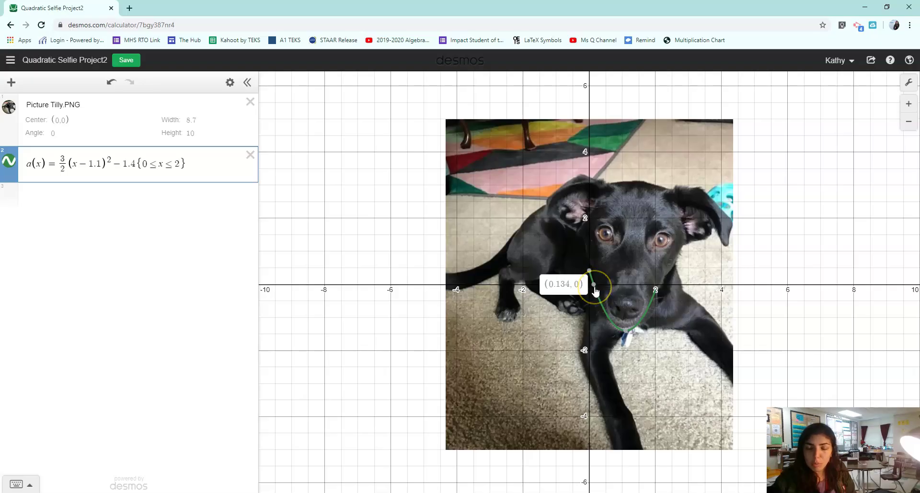
pyautogui.doubleClick(145, 164)
pyautogui.write('0.134')
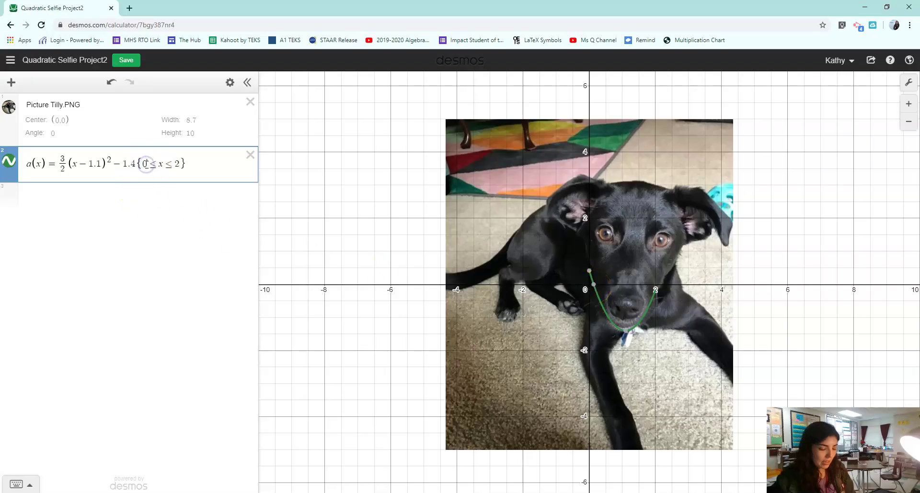
pyautogui.click(181, 165)
pyautogui.click(609, 307)
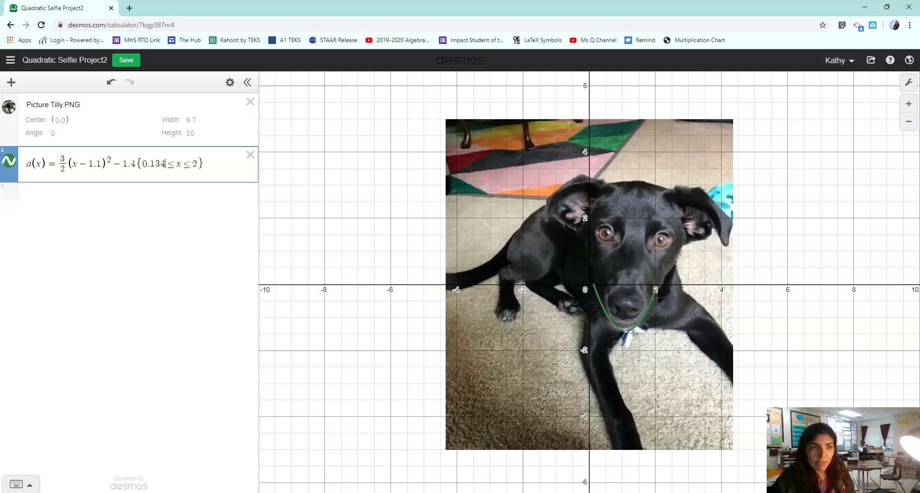
pyautogui.click(9, 107)
pyautogui.click(9, 107)
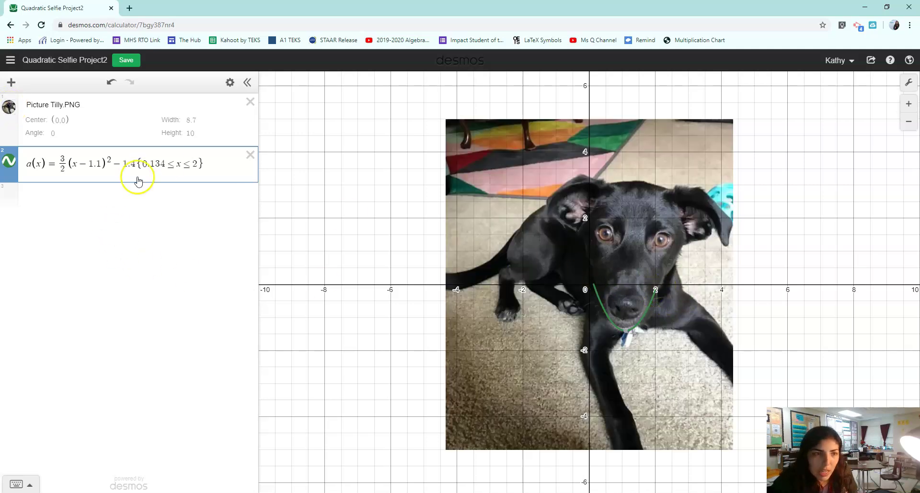
# Step: Set the upper domain bound to 2.066 and compare the arc with the photo toggled
pyautogui.click(194, 165)
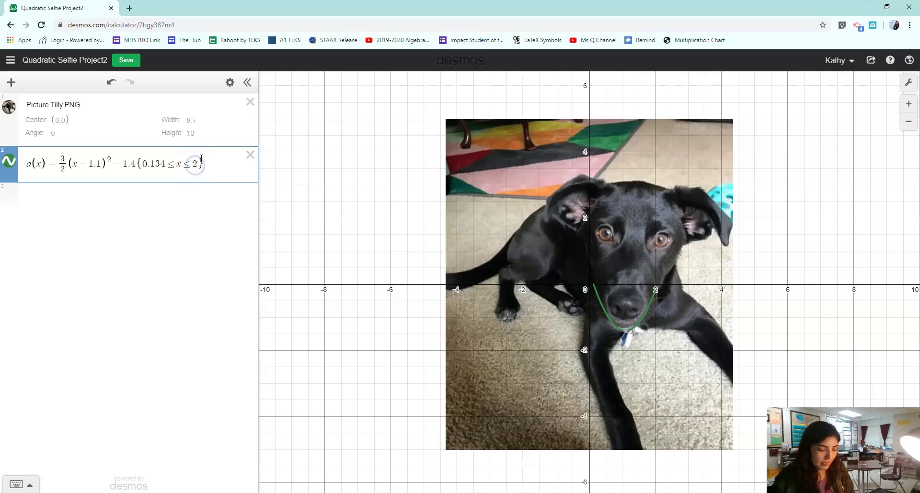
pyautogui.write('.1')
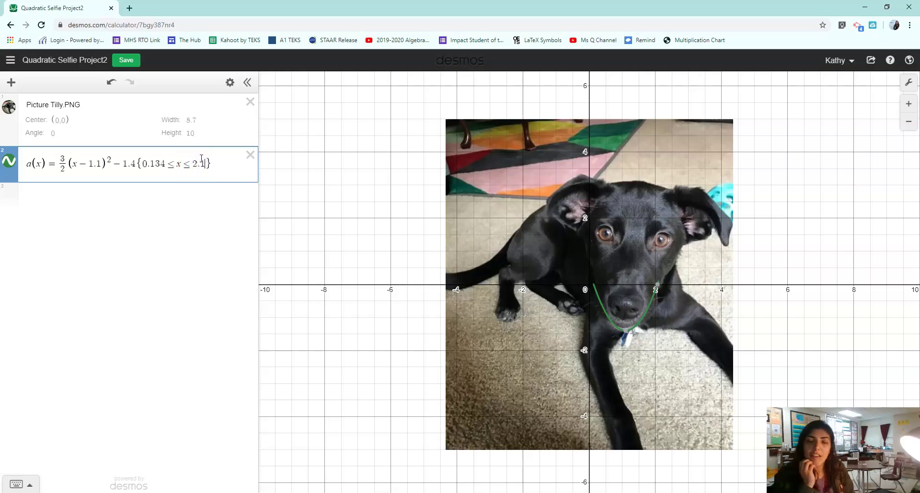
pyautogui.moveTo(660, 285)
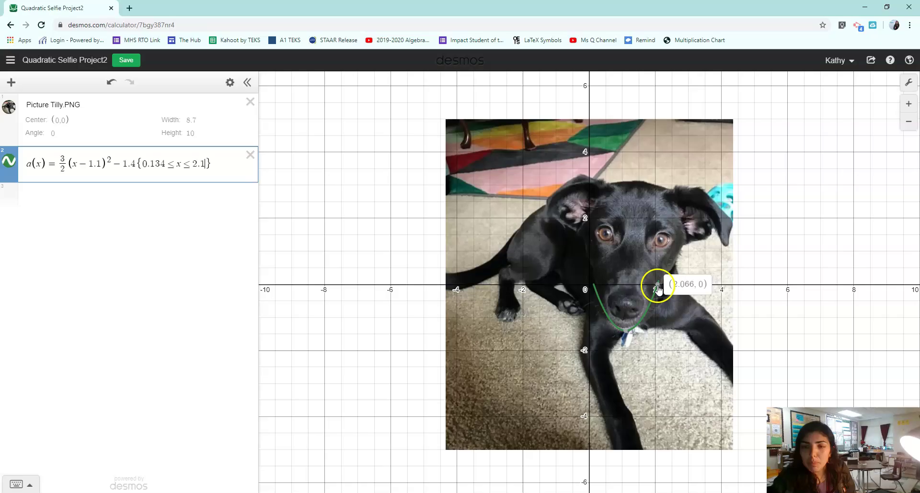
pyautogui.press('BackSpace')
pyautogui.write('066')
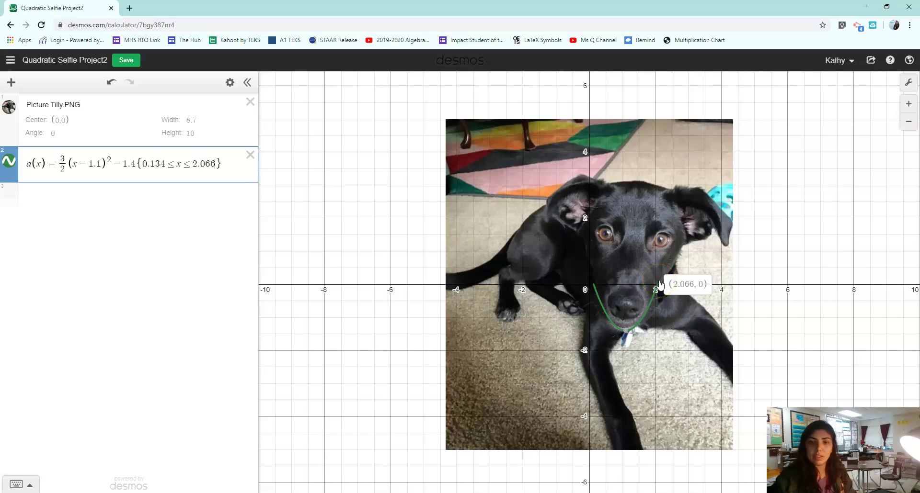
pyautogui.click(9, 110)
pyautogui.click(10, 112)
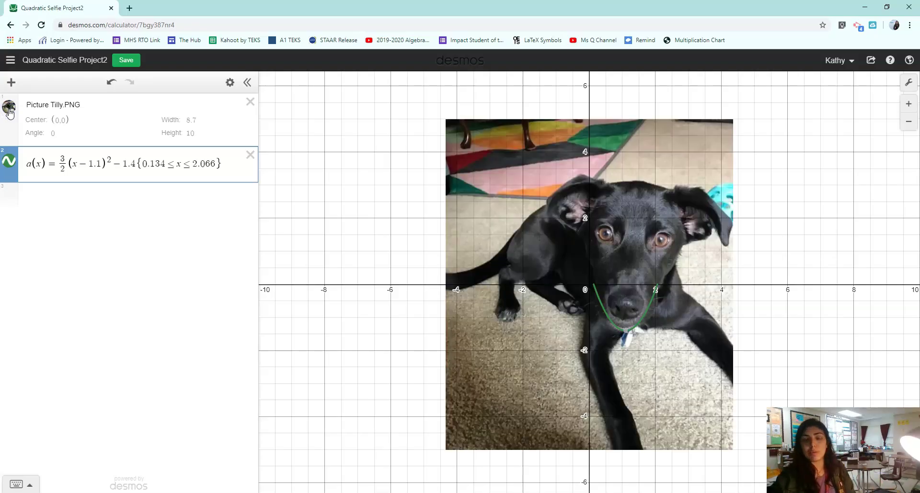
# Step: Add b(x) = −(x)^2 on line 3 as a purple downward-opening parabola
pyautogui.click(79, 191)
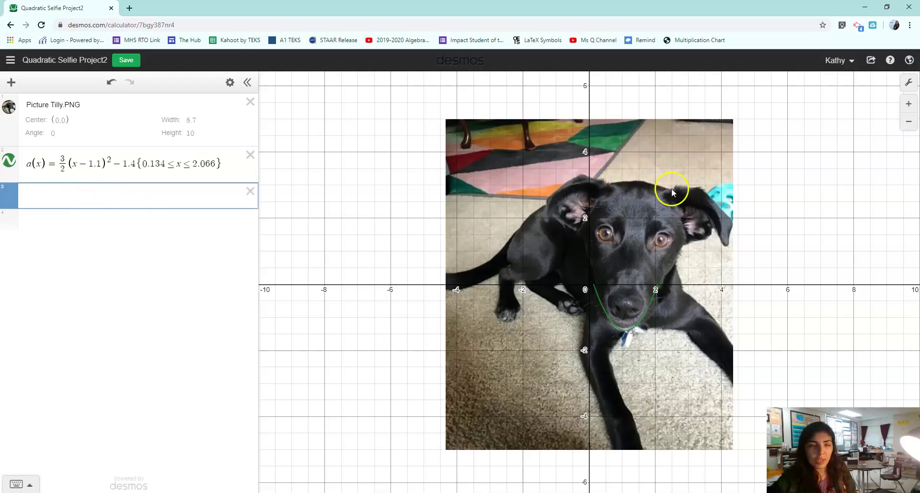
pyautogui.write('b')
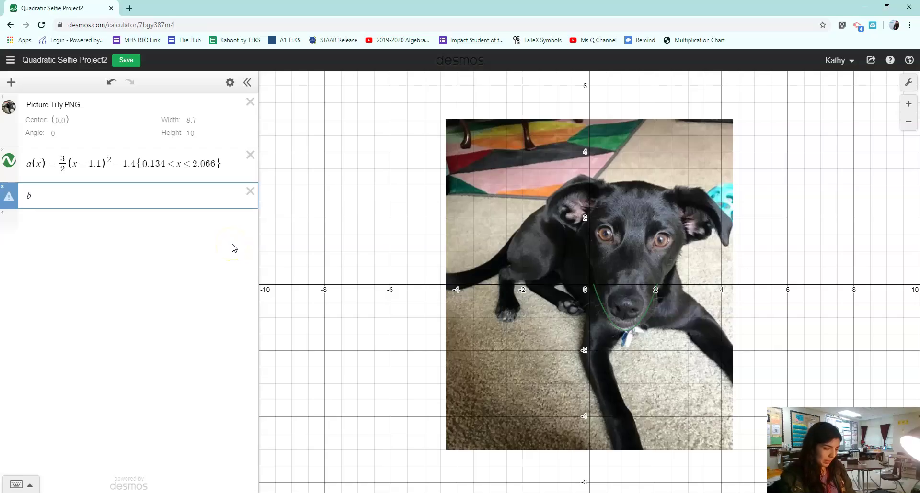
pyautogui.write('(x)=')
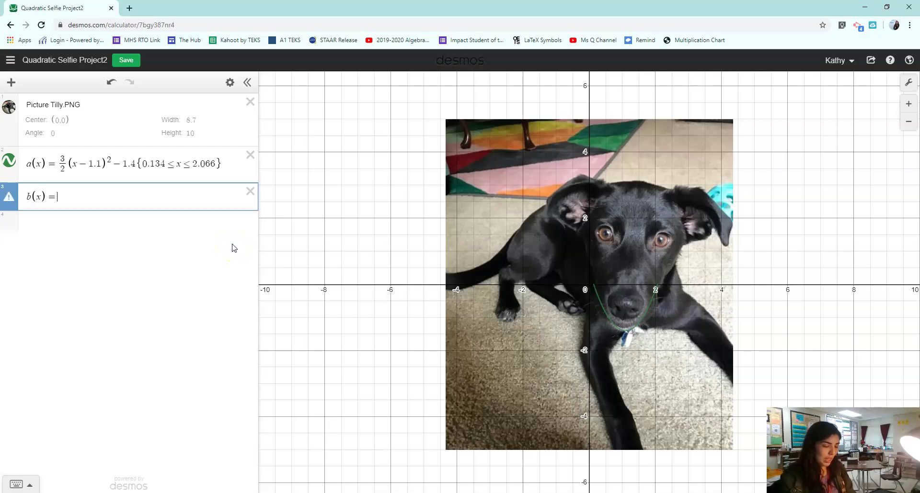
pyautogui.write('(x)^2')
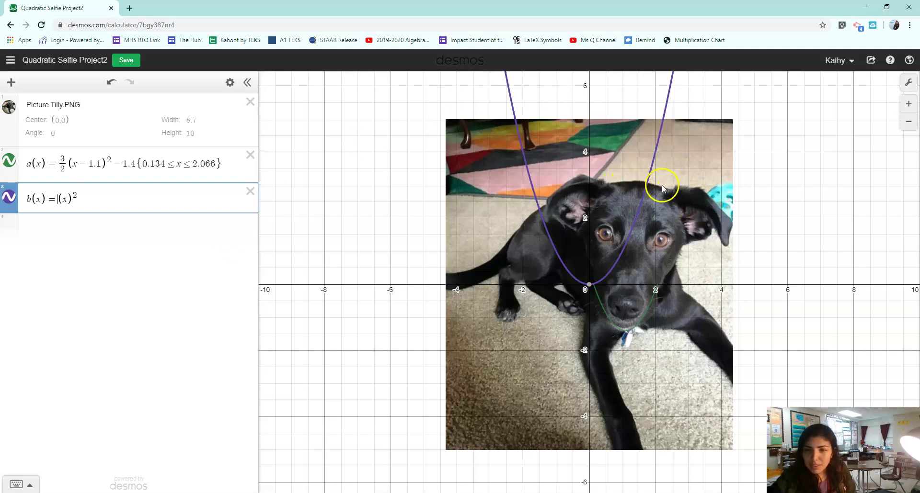
pyautogui.write('-')
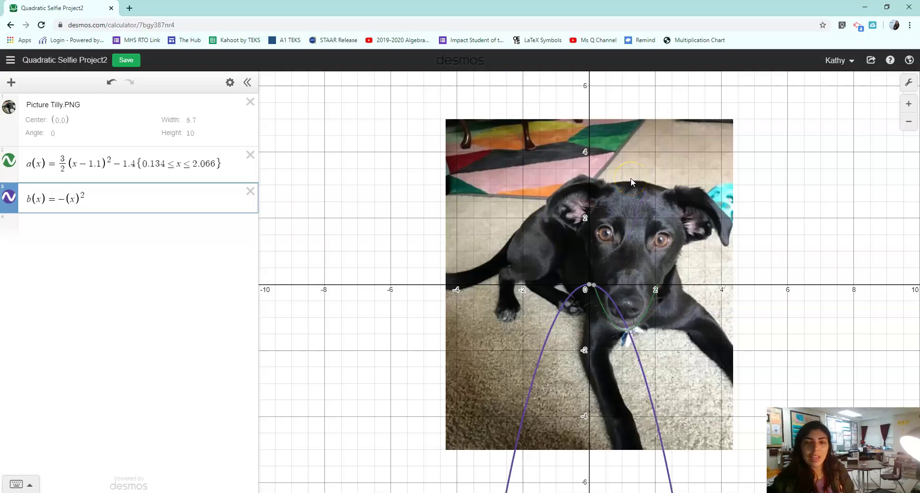
pyautogui.click(593, 286)
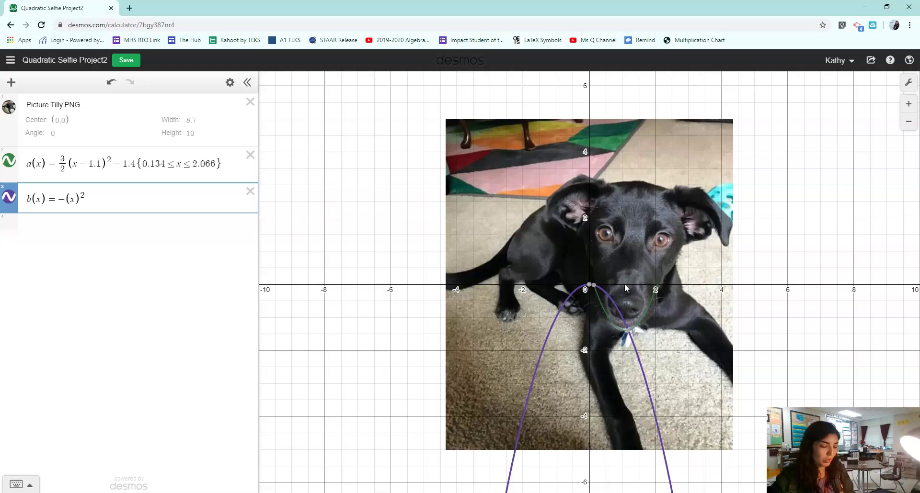
# Step: Shift b(x) horizontally to (x − 1.45), after trying 2.5 and 1.5
pyautogui.write('- 2')
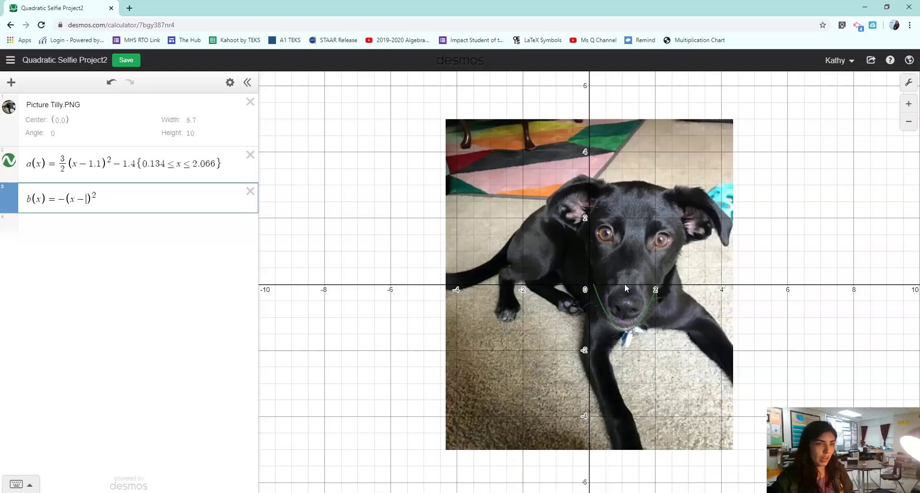
pyautogui.write('.5')
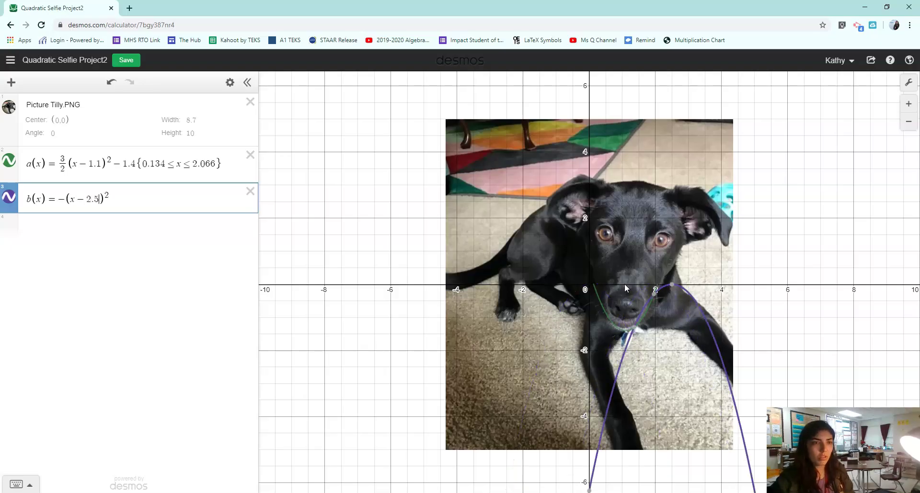
pyautogui.press('BackSpace')
pyautogui.press('BackSpace')
pyautogui.press('BackSpace')
pyautogui.write('1.5')
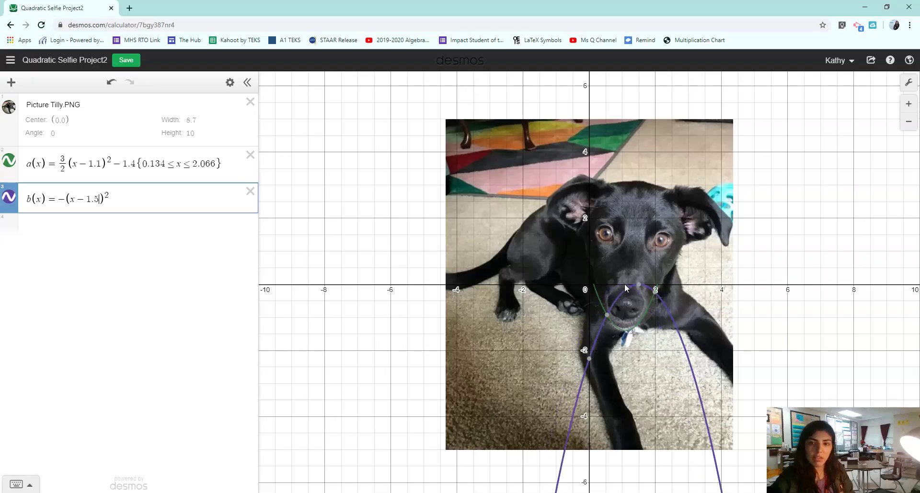
pyautogui.press('BackSpace')
pyautogui.write('4')
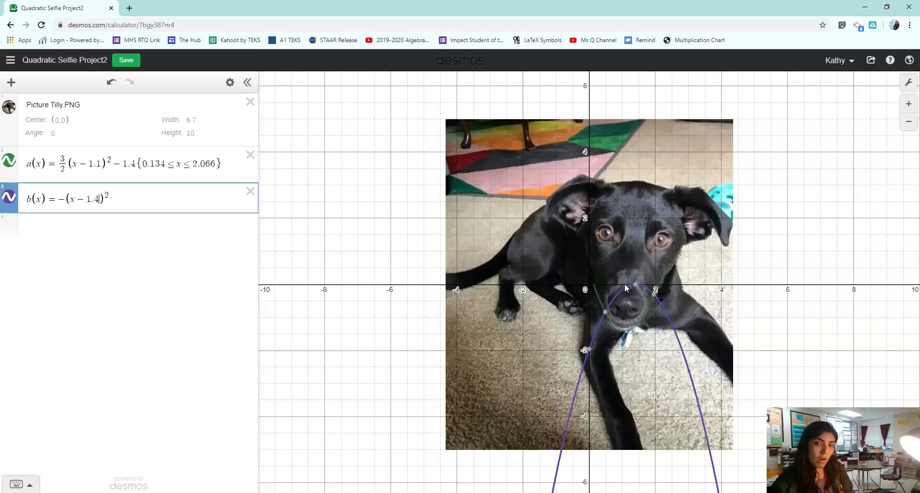
pyautogui.write('5')
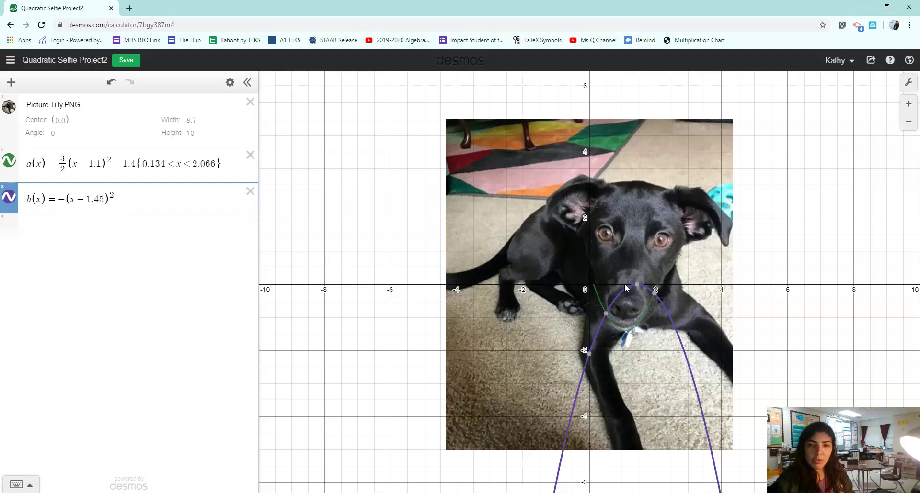
# Step: Add a + 3.15 vertical shift to b(x), lifting its vertex to (1.45, 3.15)
pyautogui.write('+ 3')
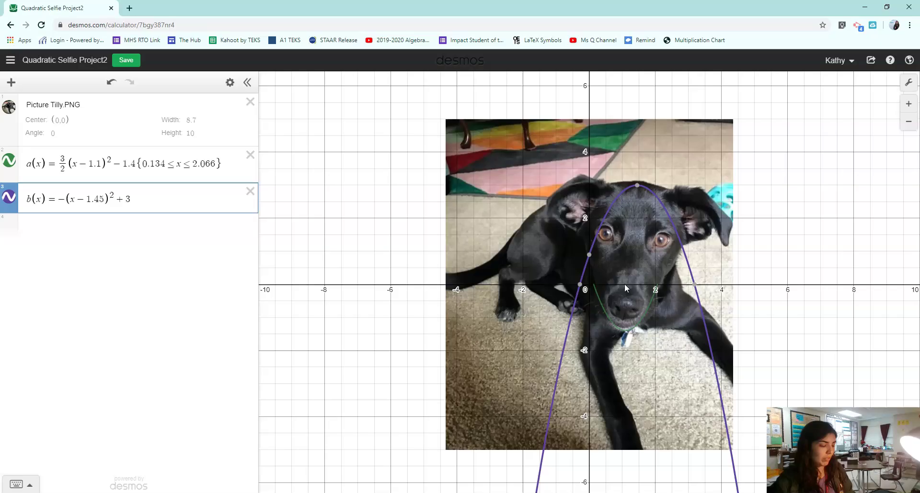
pyautogui.write('.1')
pyautogui.press('BackSpace')
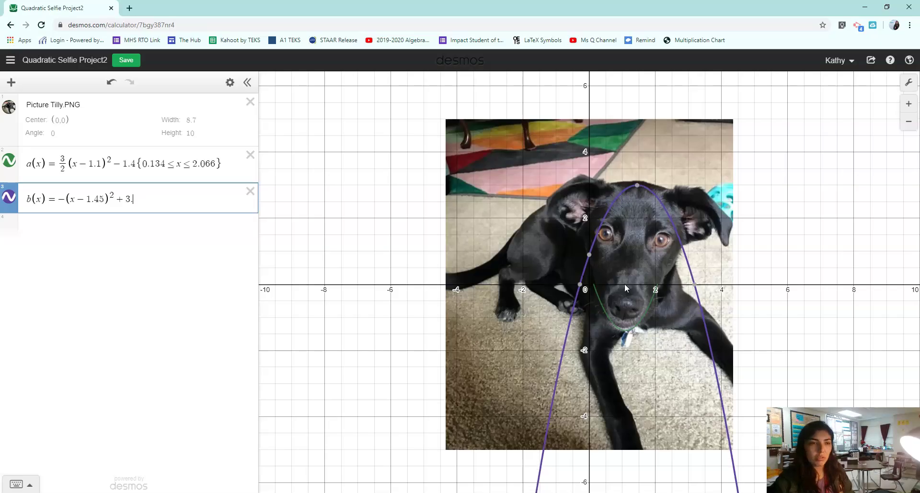
pyautogui.write('2')
pyautogui.press('BackSpace')
pyautogui.write('15')
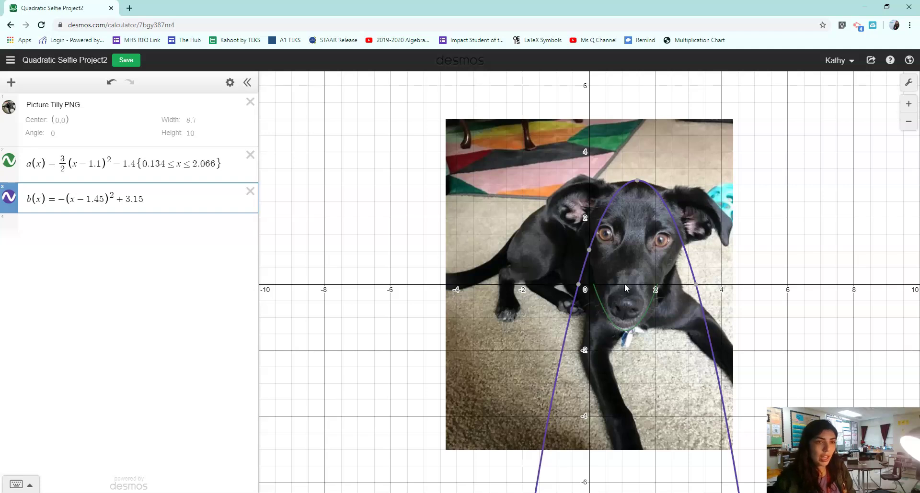
# Step: Give b(x) a −1/5 coefficient after testing denominators 2, 3 and 4
pyautogui.write('1/2')
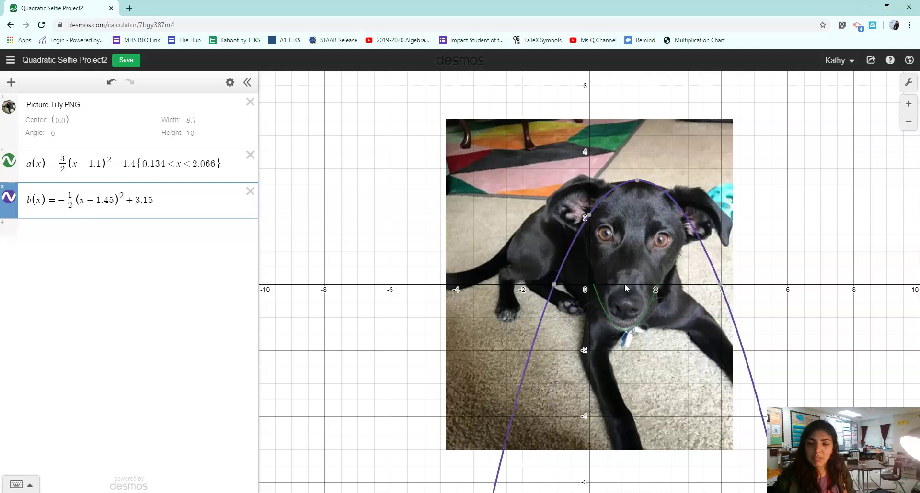
pyautogui.press('BackSpace')
pyautogui.write('3')
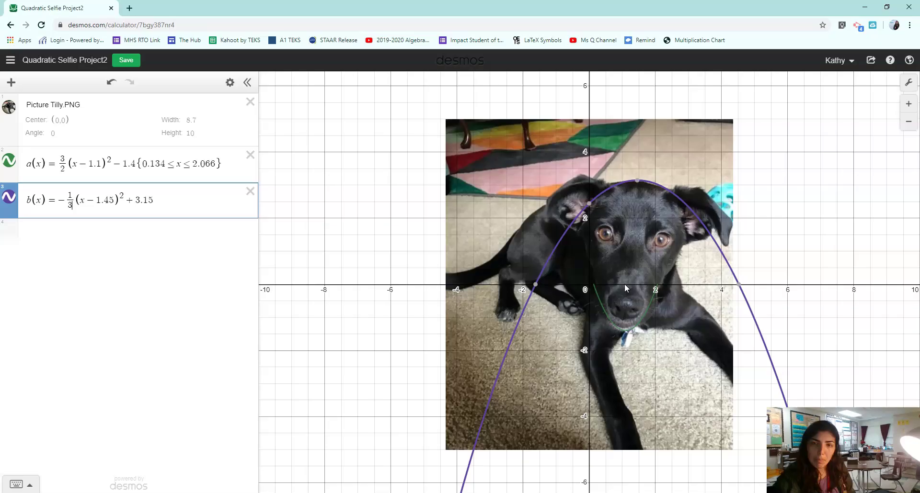
pyautogui.press('BackSpace')
pyautogui.write('4')
pyautogui.press('BackSpace')
pyautogui.write('5')
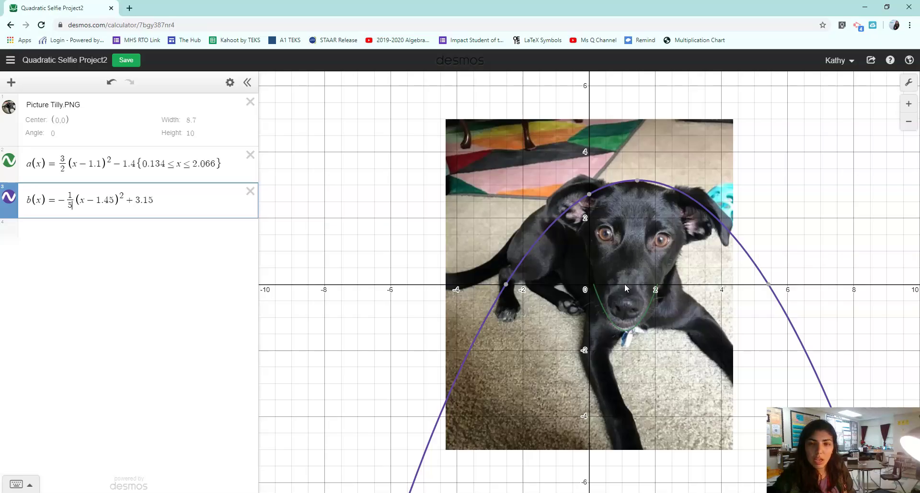
pyautogui.press('BackSpace')
pyautogui.write('4')
pyautogui.press('BackSpace')
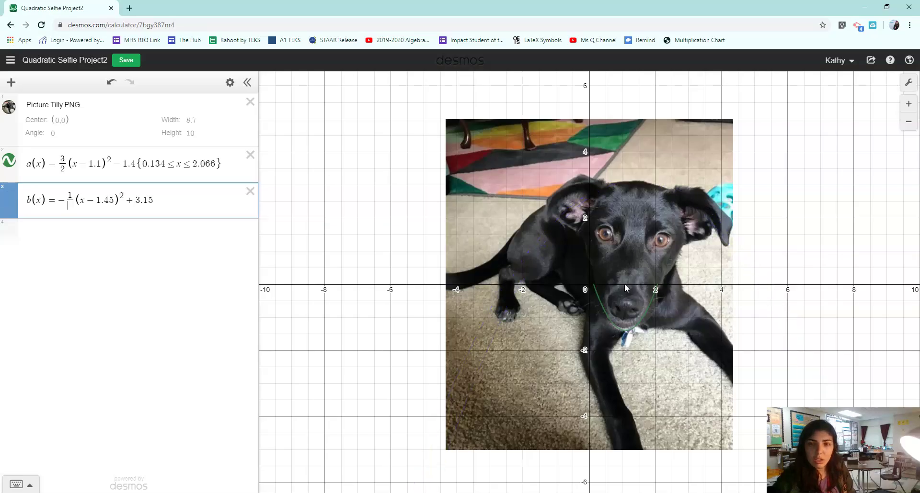
pyautogui.write('5')
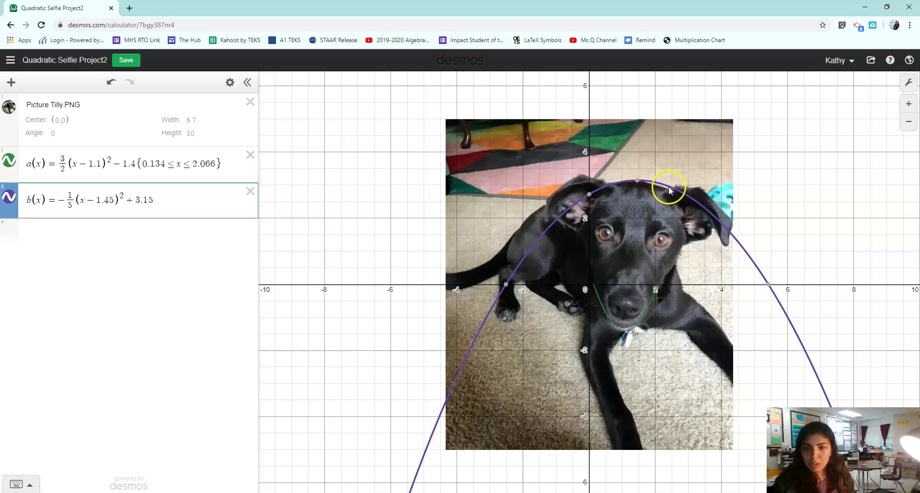
# Step: Trace the head curve to find endpoints 0.54 and 2.48, then append {0.54<=x<=2.48} to b(x)
pyautogui.click(605, 185)
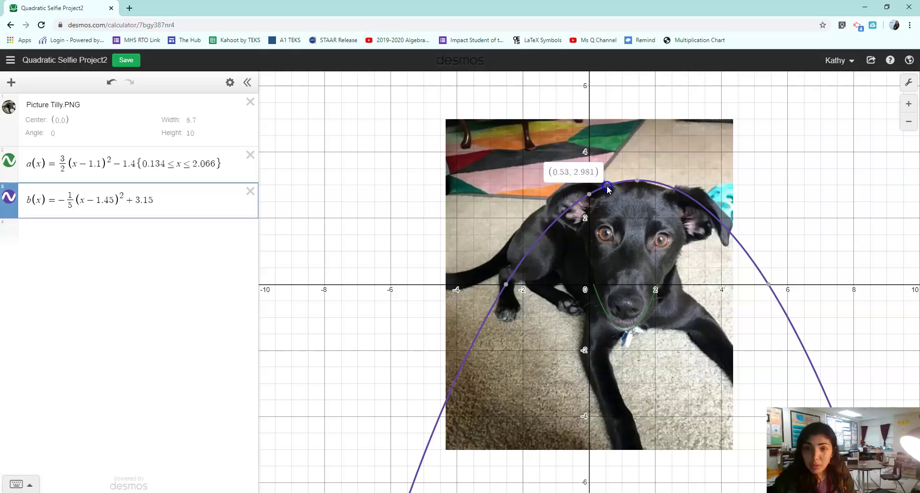
pyautogui.moveTo(605, 187); pyautogui.dragTo(608, 187)
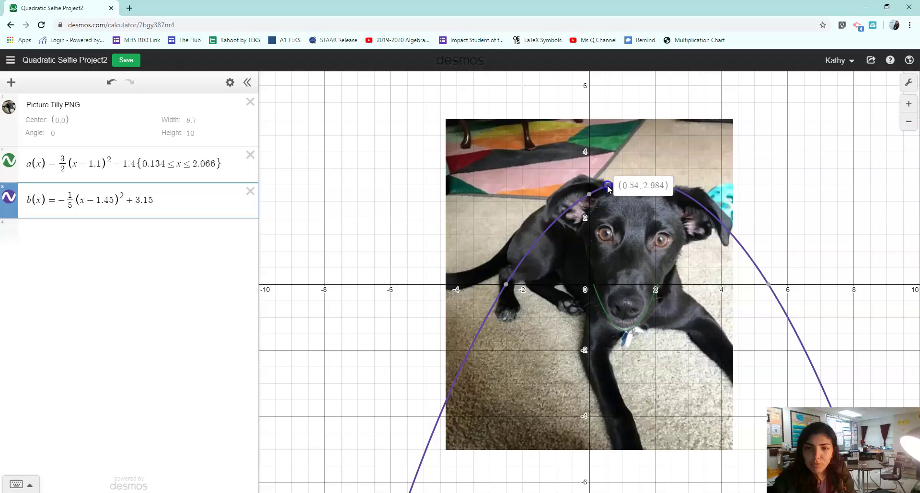
pyautogui.click(191, 199)
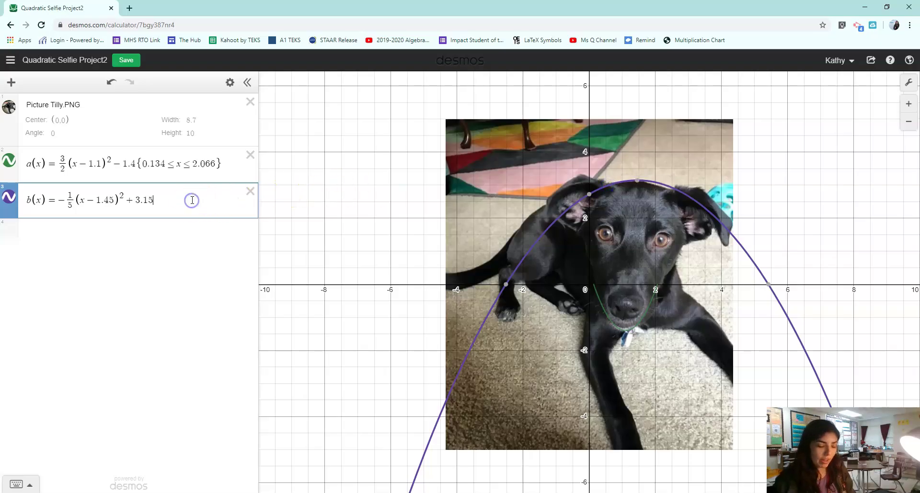
pyautogui.write('{')
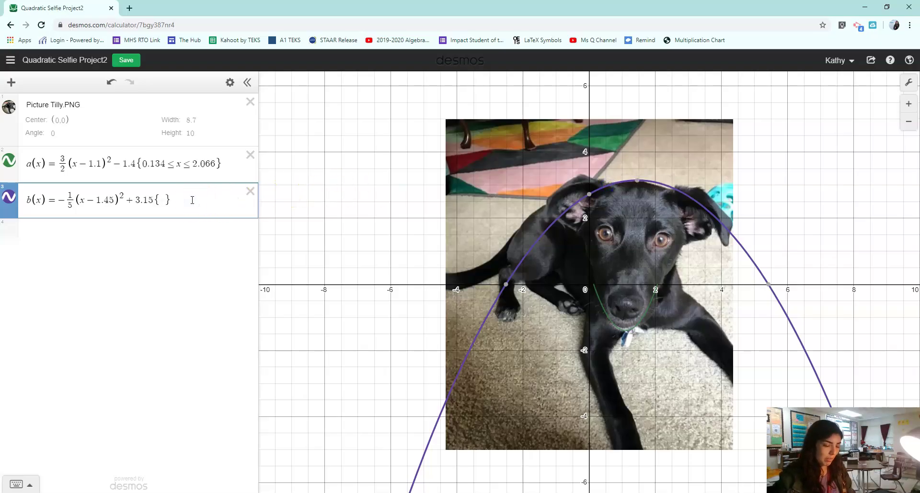
pyautogui.write('0.54<=')
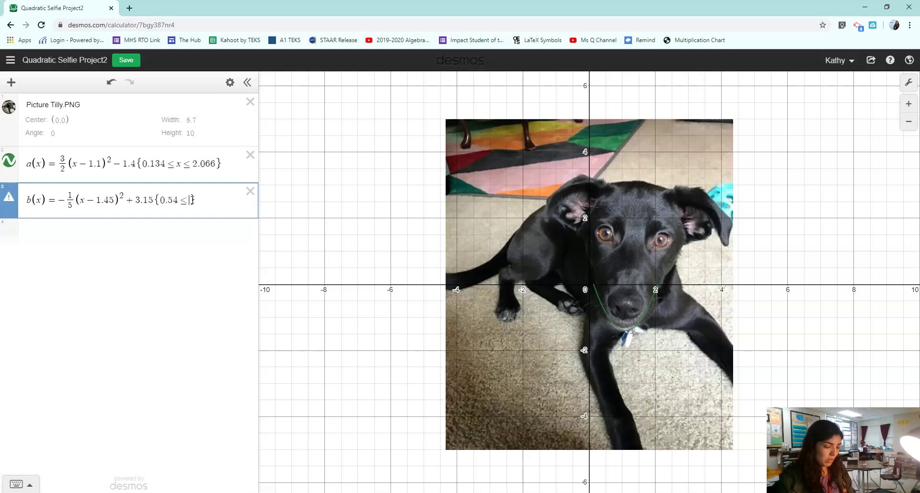
pyautogui.write('x')
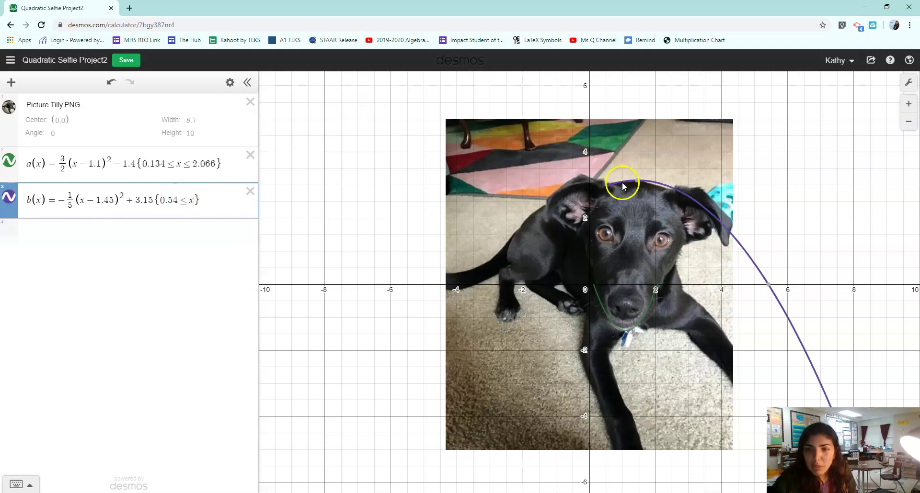
pyautogui.moveTo(621, 182); pyautogui.dragTo(671, 188)
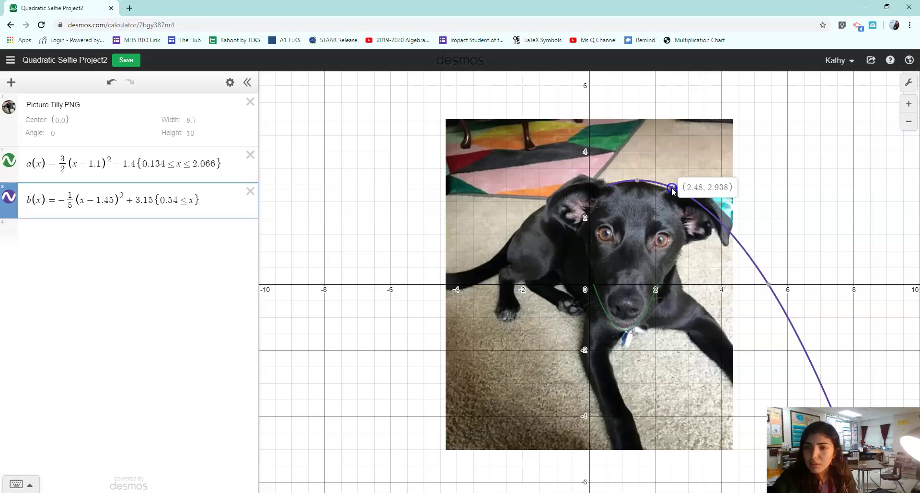
pyautogui.click(194, 199)
pyautogui.write('<=2.48')
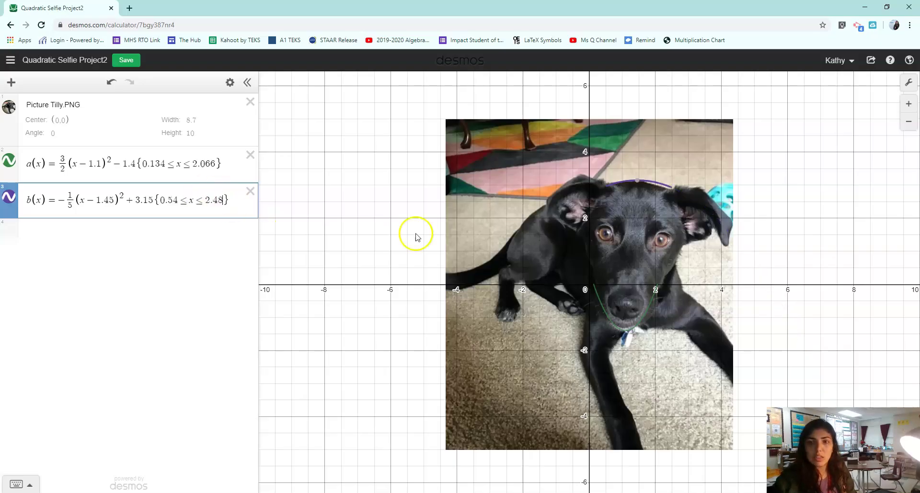
pyautogui.click(14, 105)
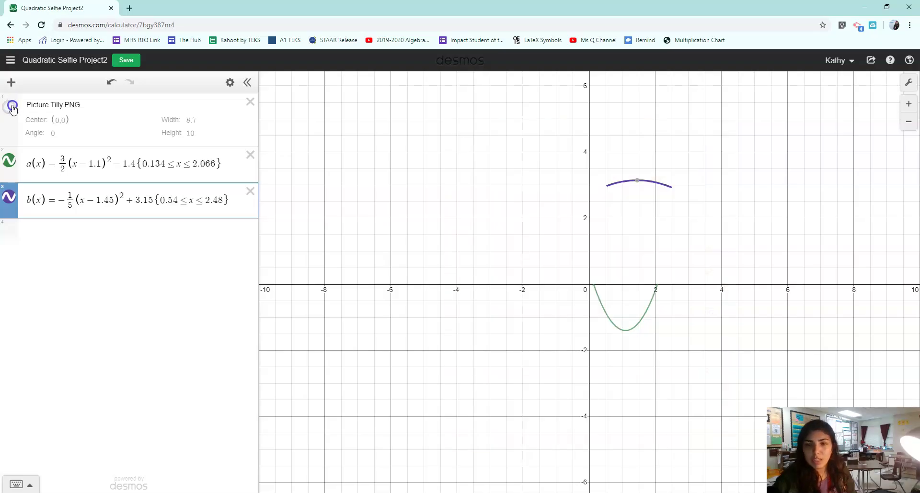
pyautogui.click(13, 108)
pyautogui.click(13, 107)
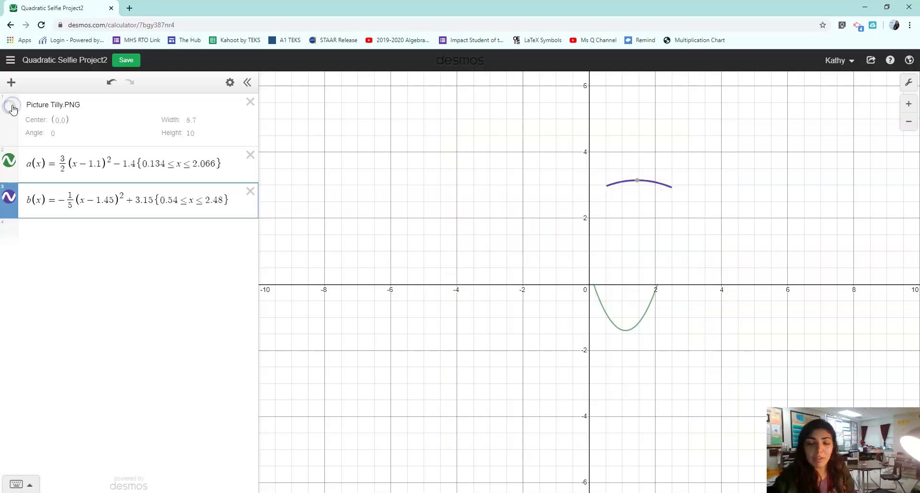
pyautogui.click(13, 108)
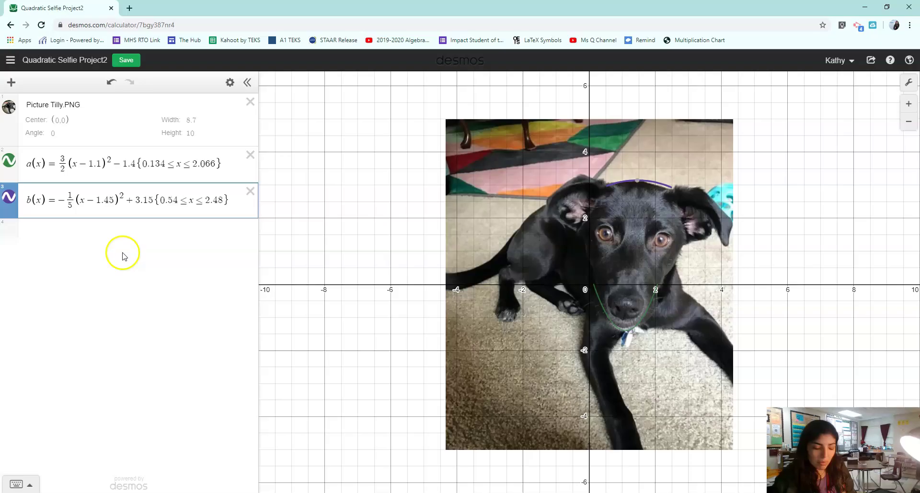
# Step: Save the Quadratic Selfie Project2 graph
pyautogui.click(127, 60)
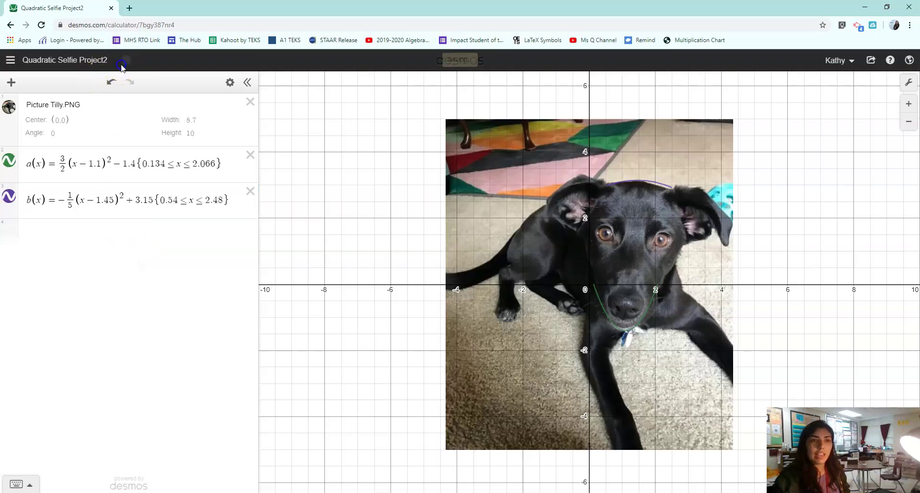